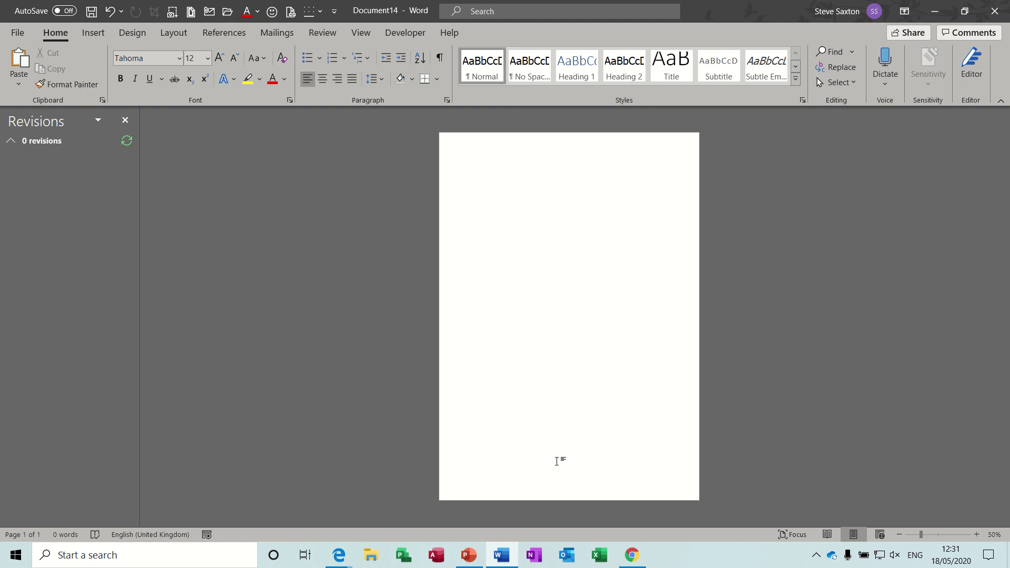
Step: Open the footer for editing, then insert and remove a Plain Number 3 page number
{"action": "double_click", "coordinate": [616, 485]}
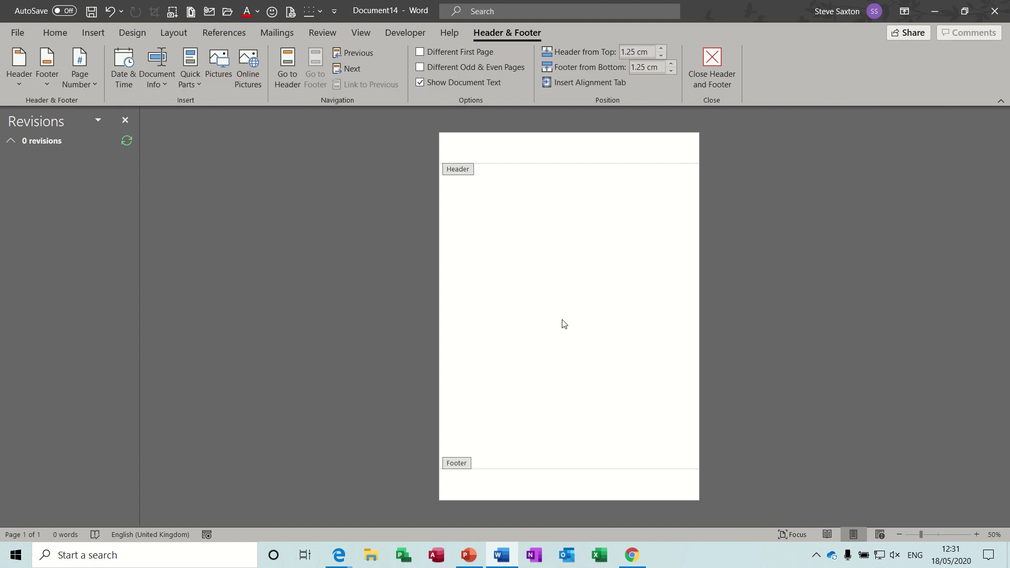
{"action": "left_click", "coordinate": [93, 84]}
{"action": "mouse_move", "coordinate": [144, 122]}
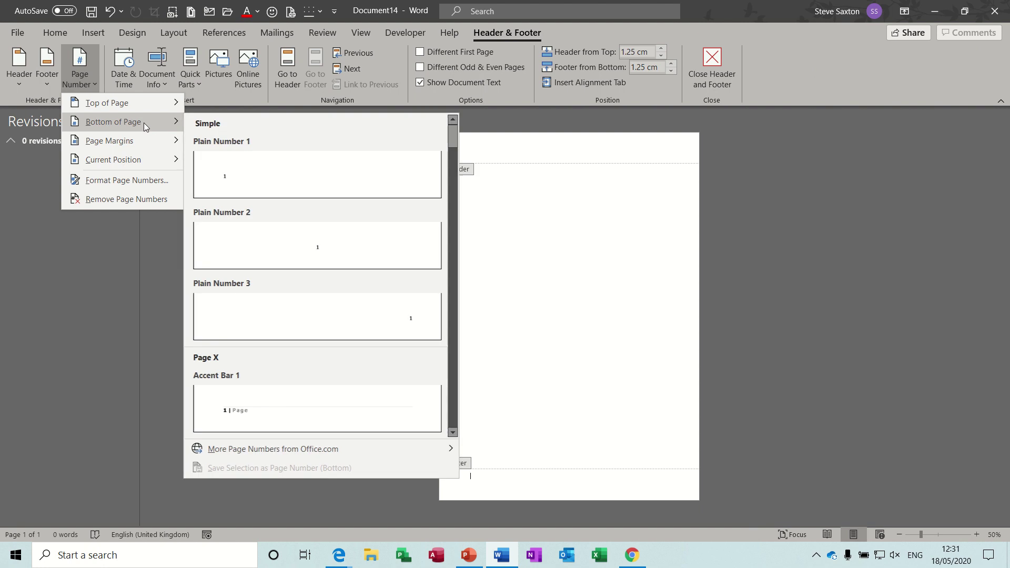
{"action": "left_click", "coordinate": [411, 311]}
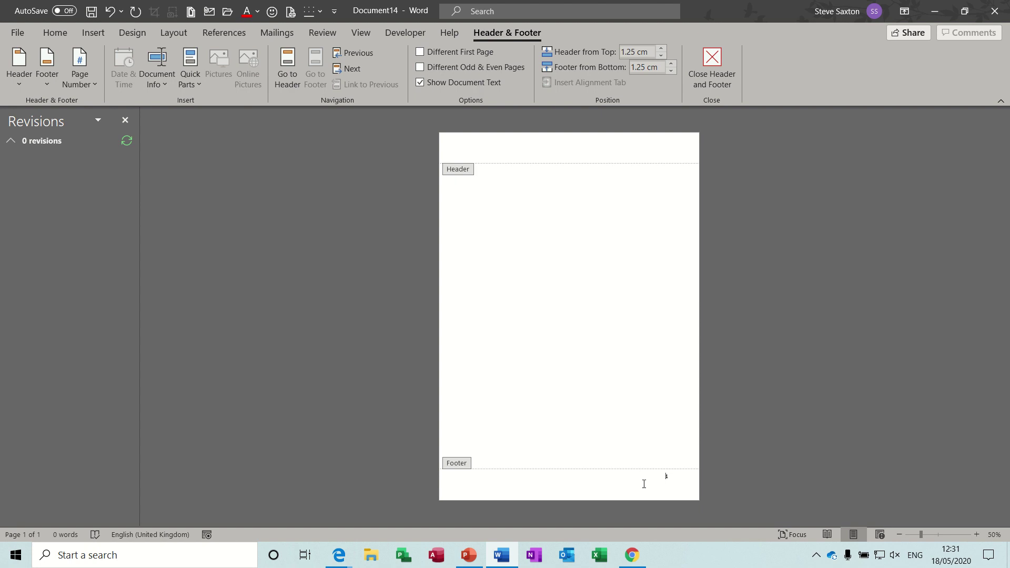
{"action": "key", "text": "BackSpace"}
{"action": "key", "text": "BackSpace"}
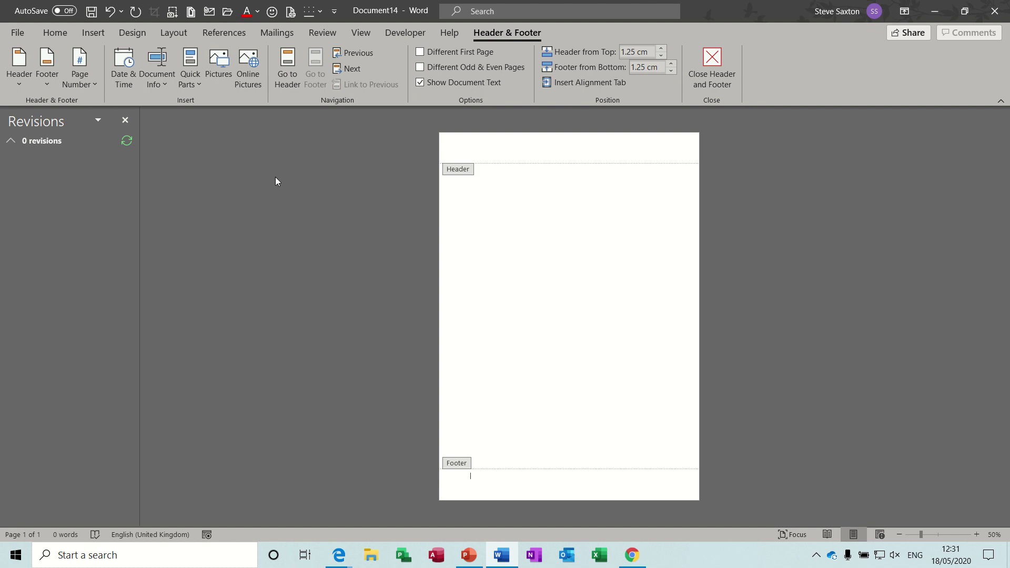
Step: In the Field dialog, choose the Numbering category's Section field with the 1, 2, 3 format
{"action": "left_click", "coordinate": [199, 85]}
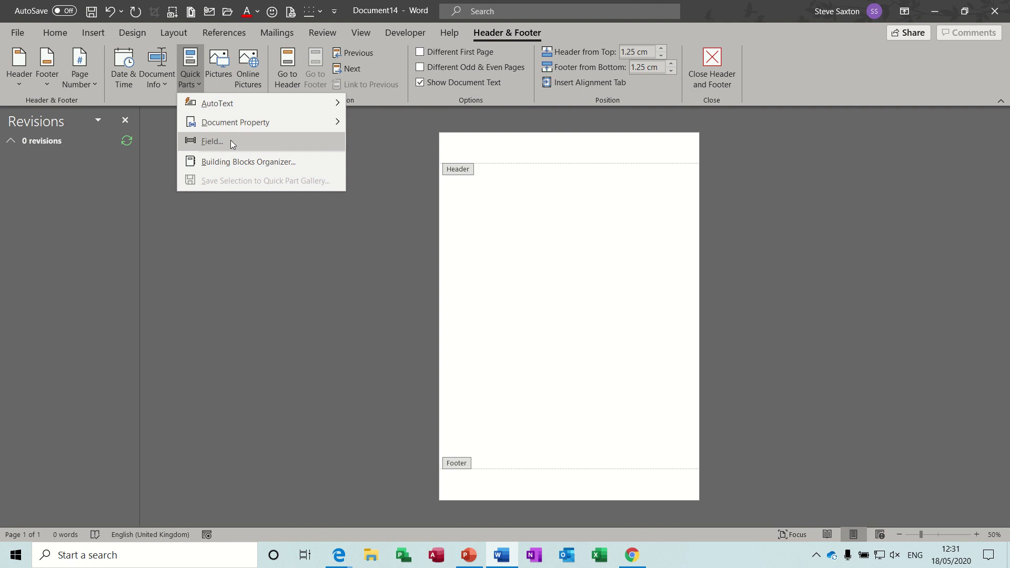
{"action": "left_click", "coordinate": [213, 141]}
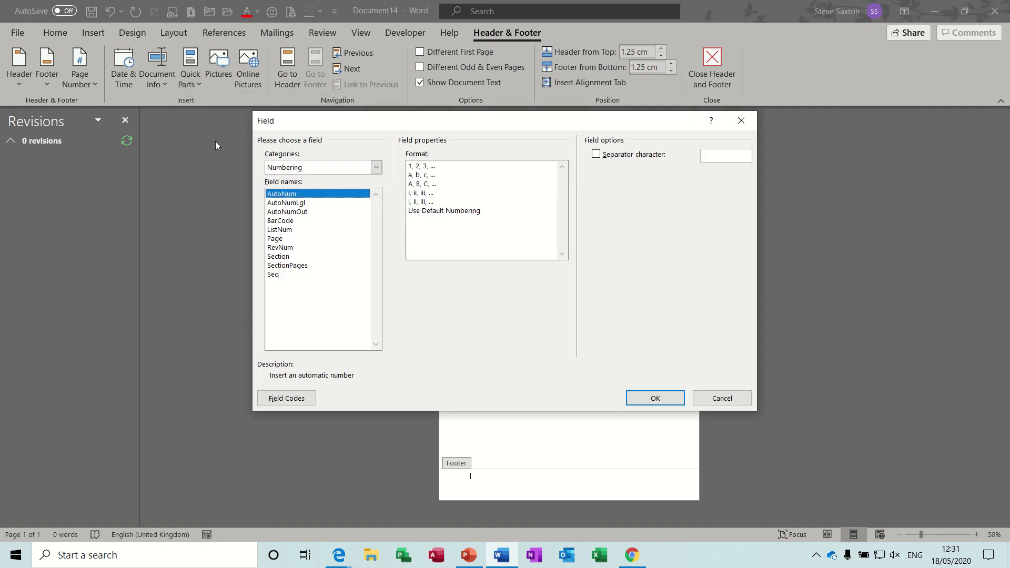
{"action": "left_click", "coordinate": [376, 167]}
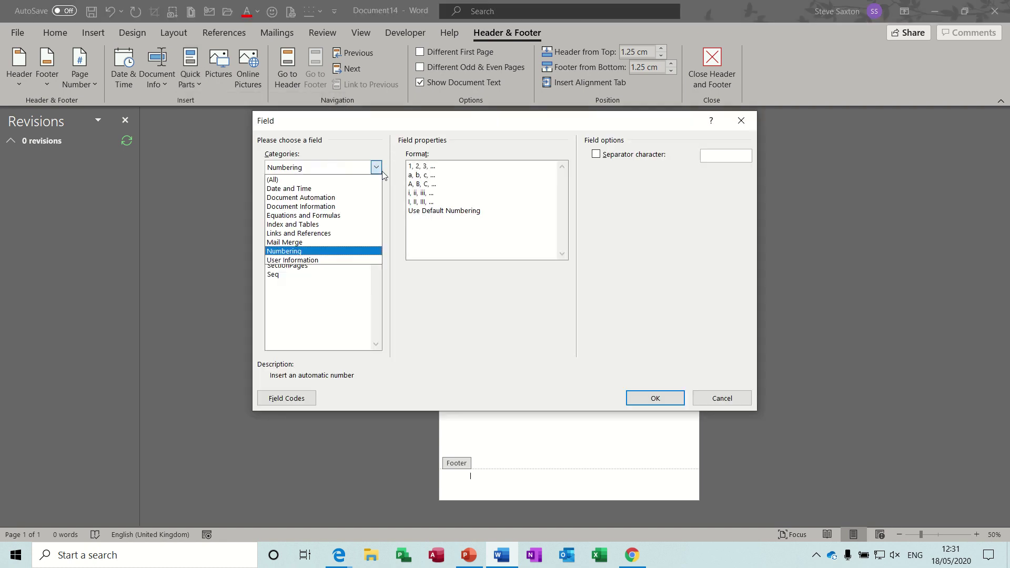
{"action": "left_click", "coordinate": [352, 182]}
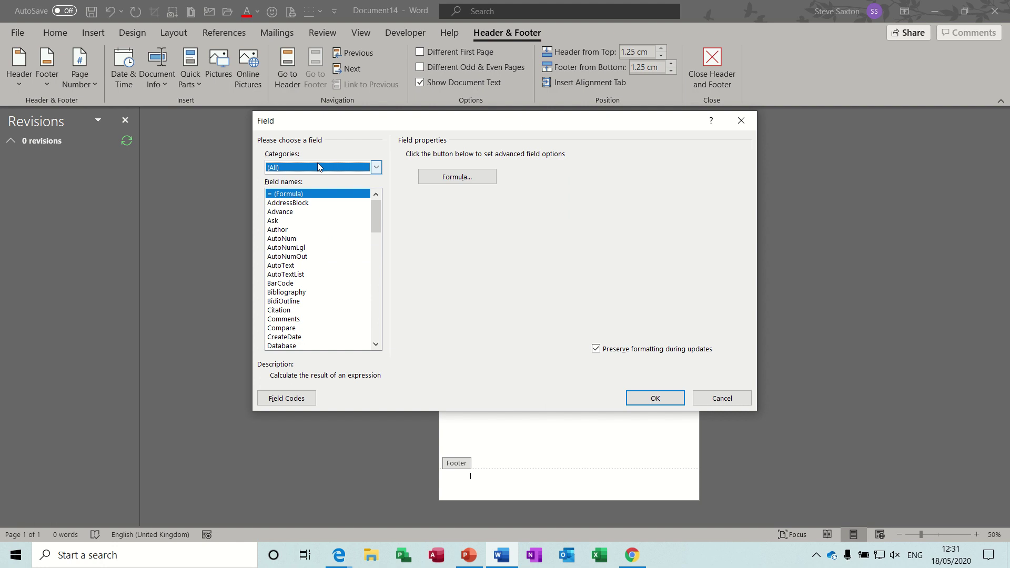
{"action": "left_click", "coordinate": [377, 169]}
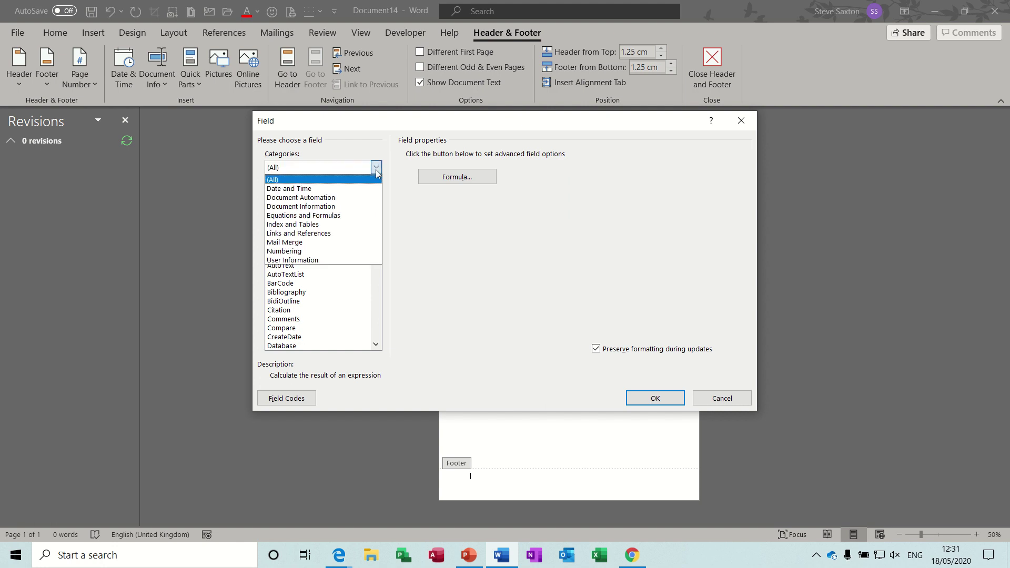
{"action": "left_click", "coordinate": [330, 252]}
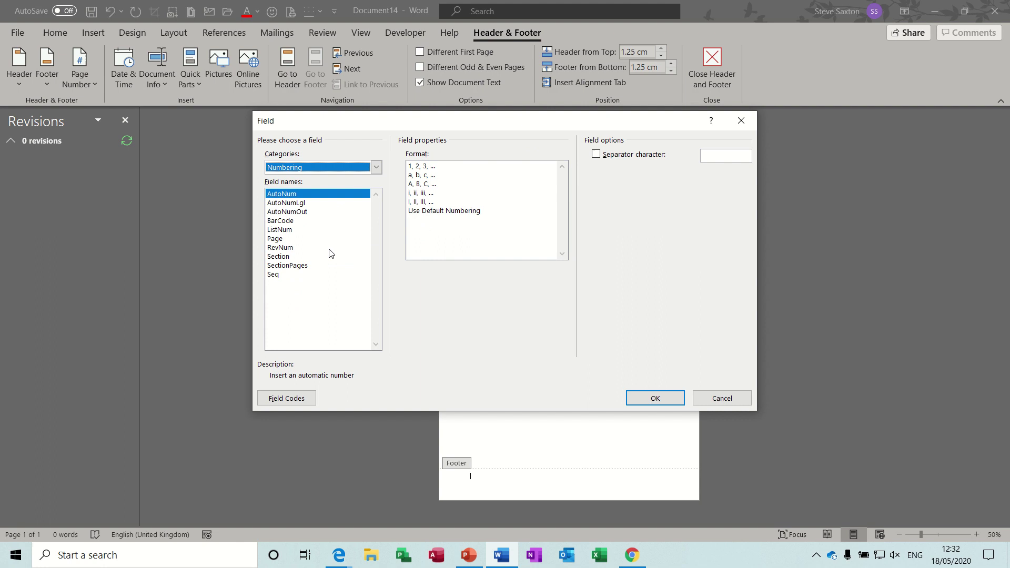
{"action": "left_click", "coordinate": [279, 259]}
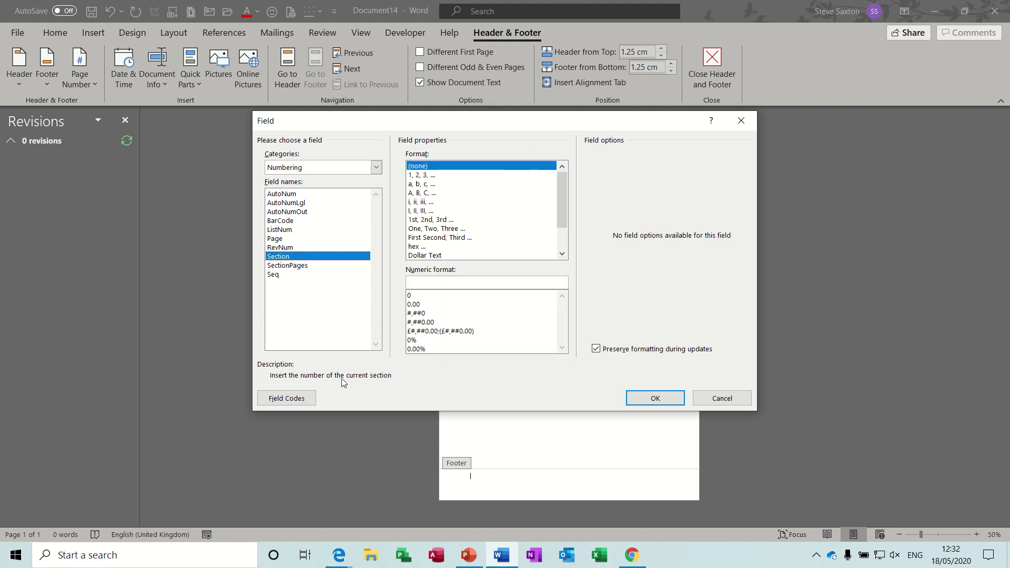
{"action": "left_click", "coordinate": [298, 267]}
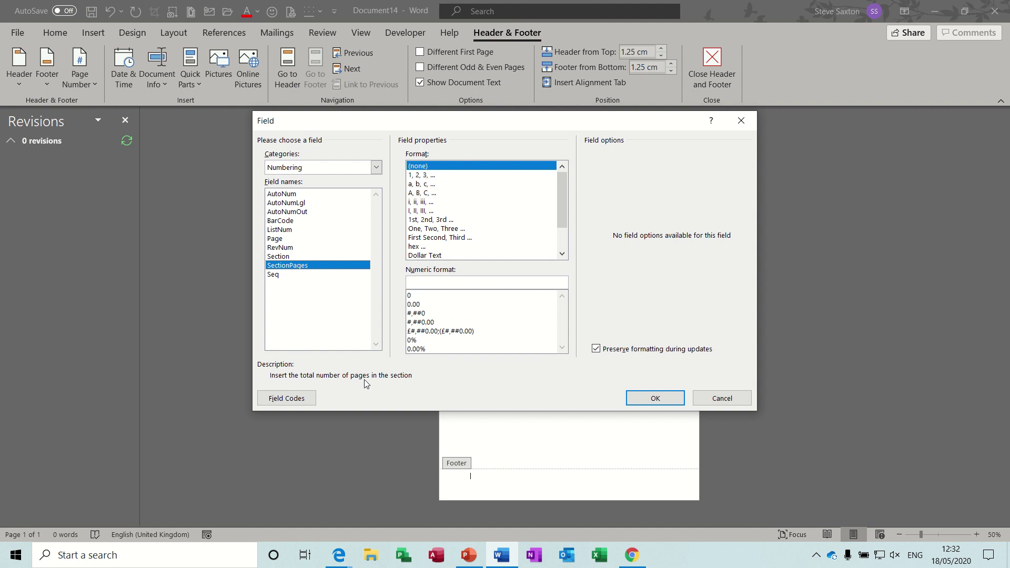
{"action": "left_click", "coordinate": [282, 258]}
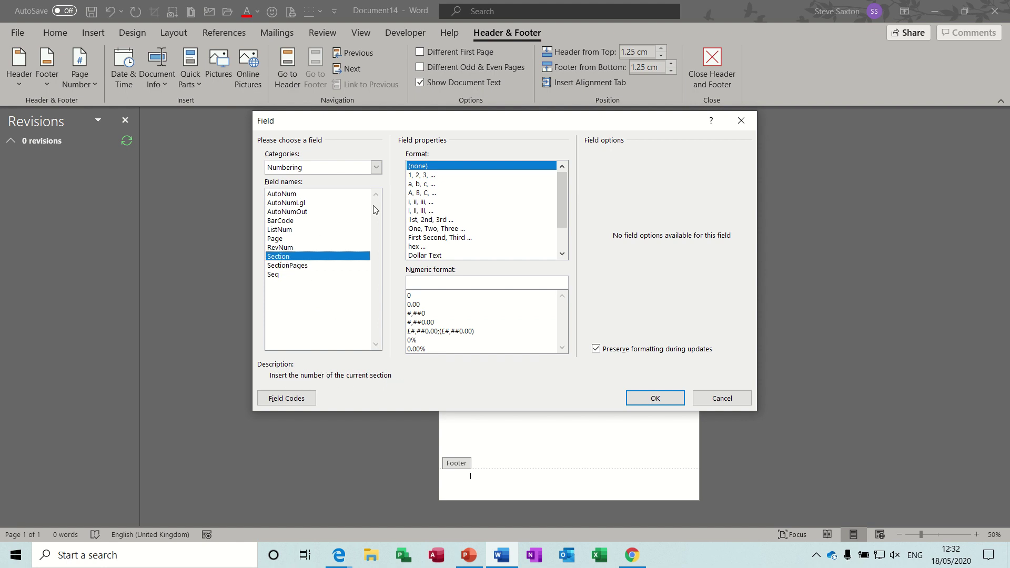
{"action": "left_click", "coordinate": [429, 176]}
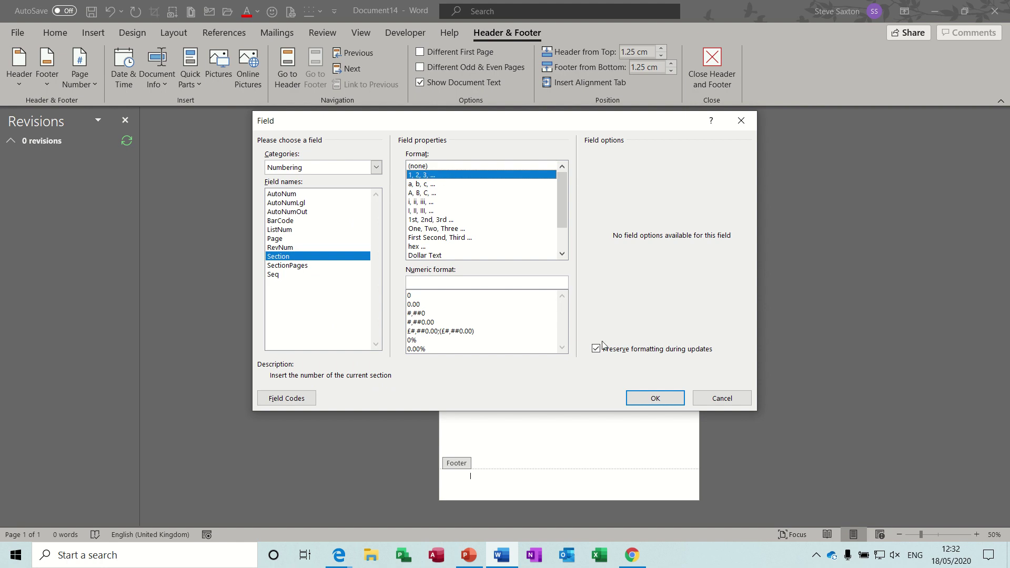
Step: Insert the Section field into the footer and shift it right with Tab and Ctrl+E
{"action": "left_click", "coordinate": [650, 406]}
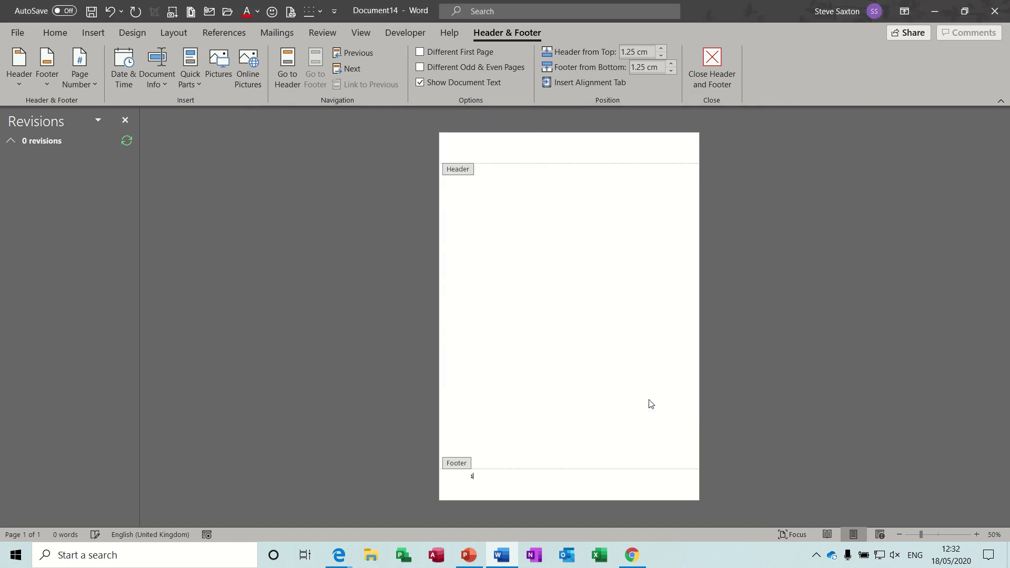
{"action": "left_click", "coordinate": [471, 476]}
{"action": "key", "text": "Tab"}
{"action": "key", "text": "Tab"}
{"action": "key", "text": "ctrl+e"}
Step: Insert a Page field in a, b, c format, showing 'a', beside the section number
{"action": "left_click", "coordinate": [194, 81]}
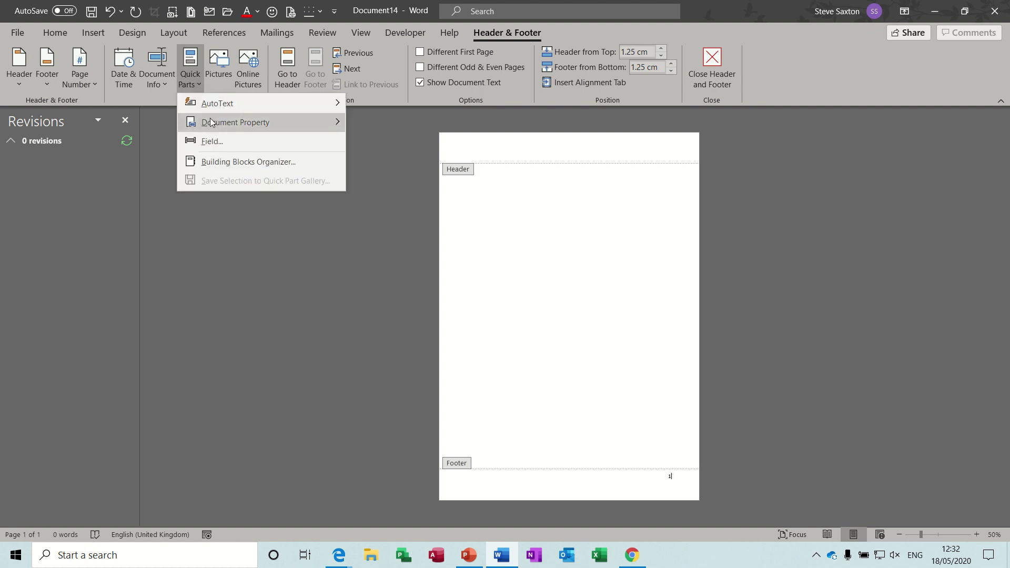
{"action": "left_click", "coordinate": [213, 141]}
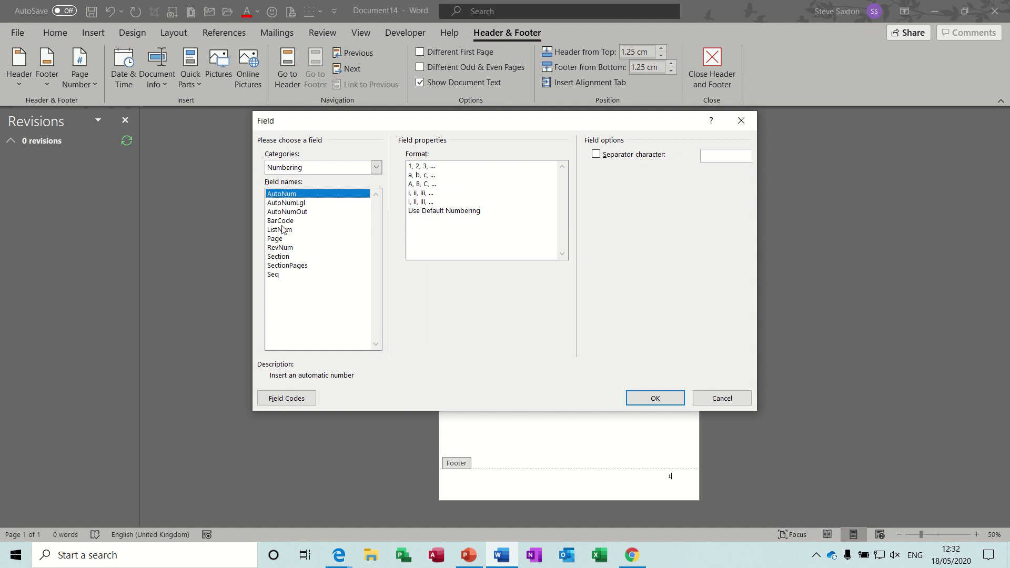
{"action": "left_click", "coordinate": [283, 258]}
{"action": "left_click", "coordinate": [288, 266]}
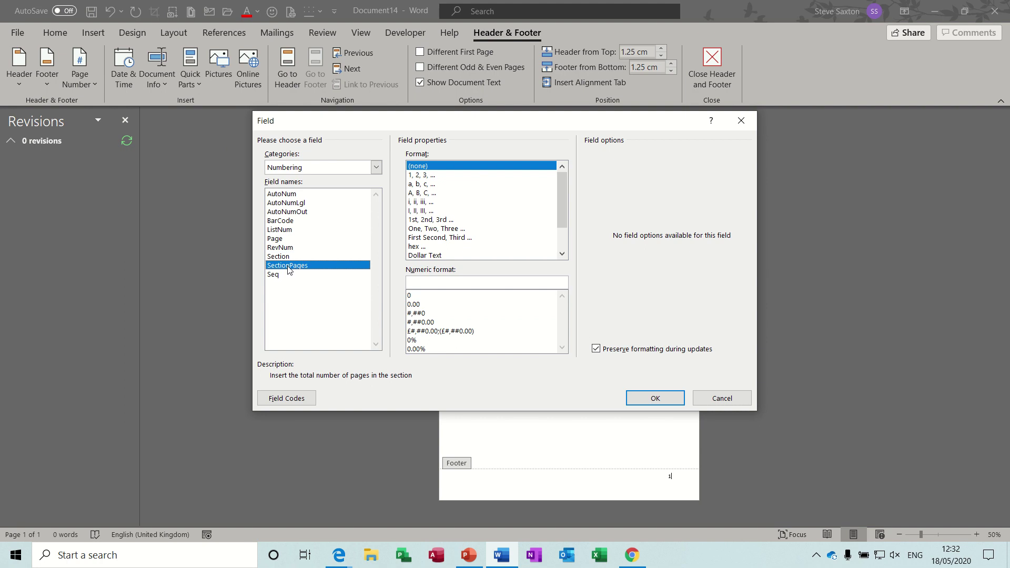
{"action": "left_click", "coordinate": [289, 258]}
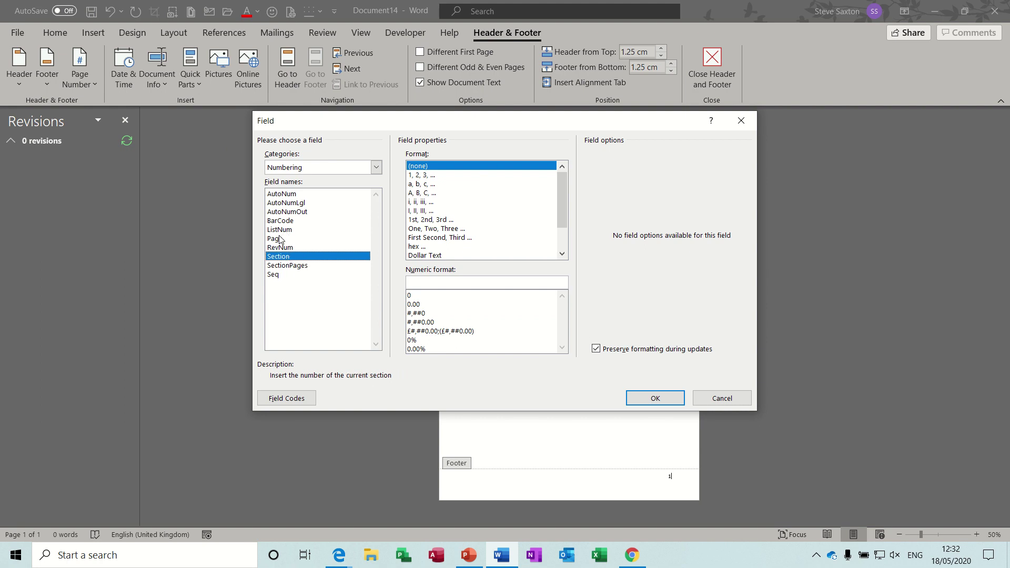
{"action": "left_click", "coordinate": [279, 239]}
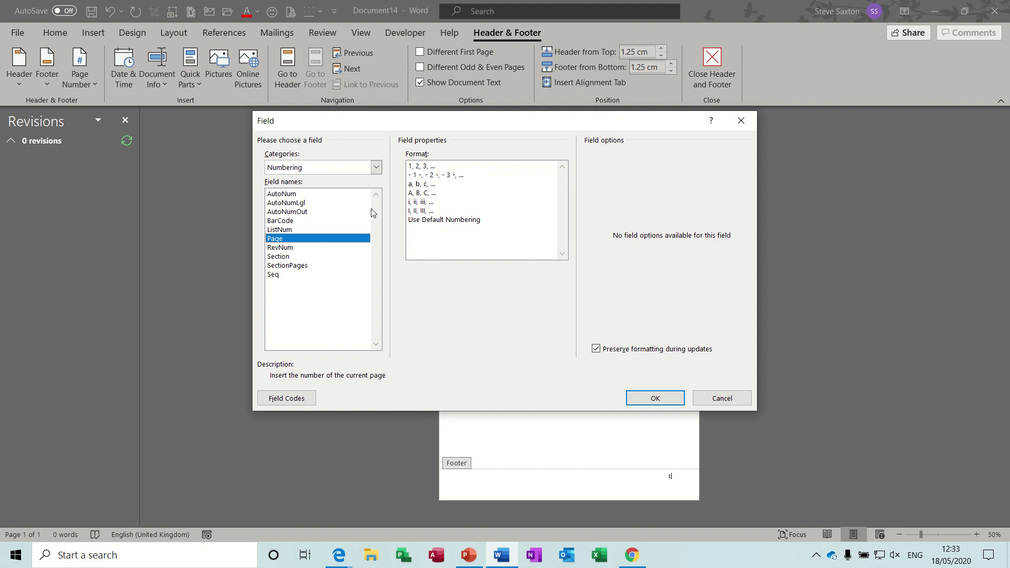
{"action": "left_click", "coordinate": [422, 185]}
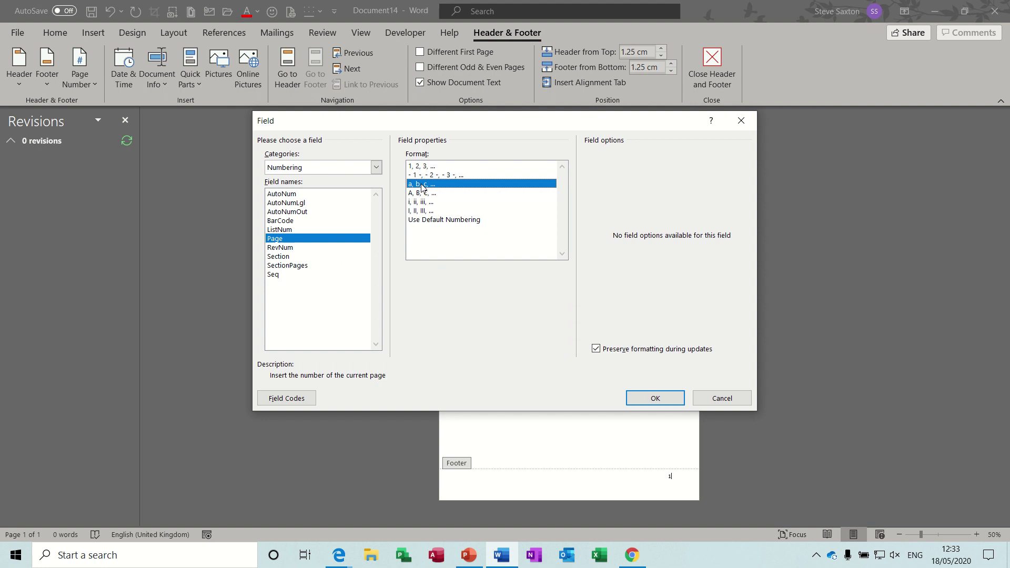
{"action": "left_click", "coordinate": [652, 398]}
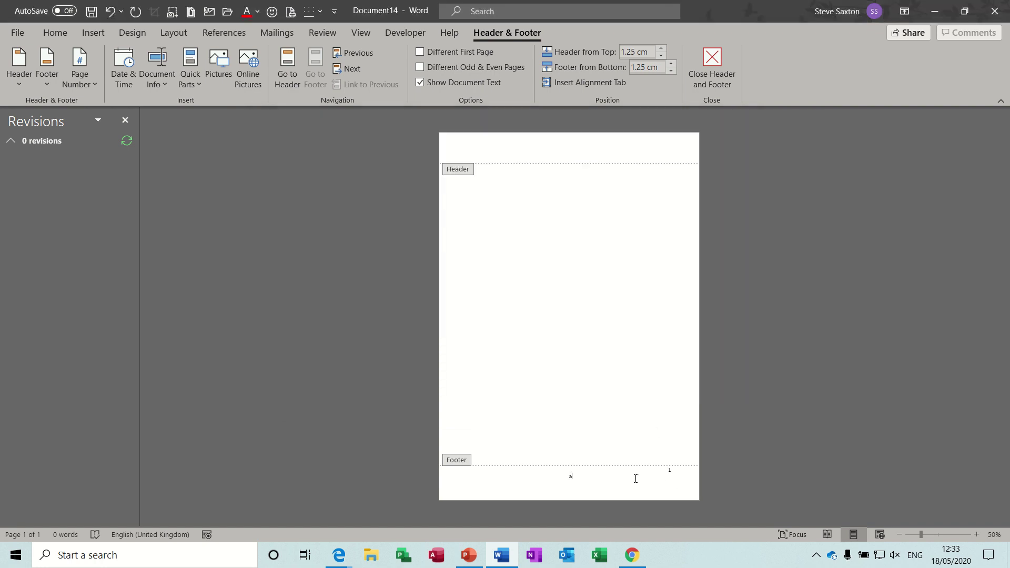
Step: Place the section number before the page letter so the right-aligned footer reads 1a
{"action": "left_click", "coordinate": [667, 470]}
{"action": "key", "text": "Delete"}
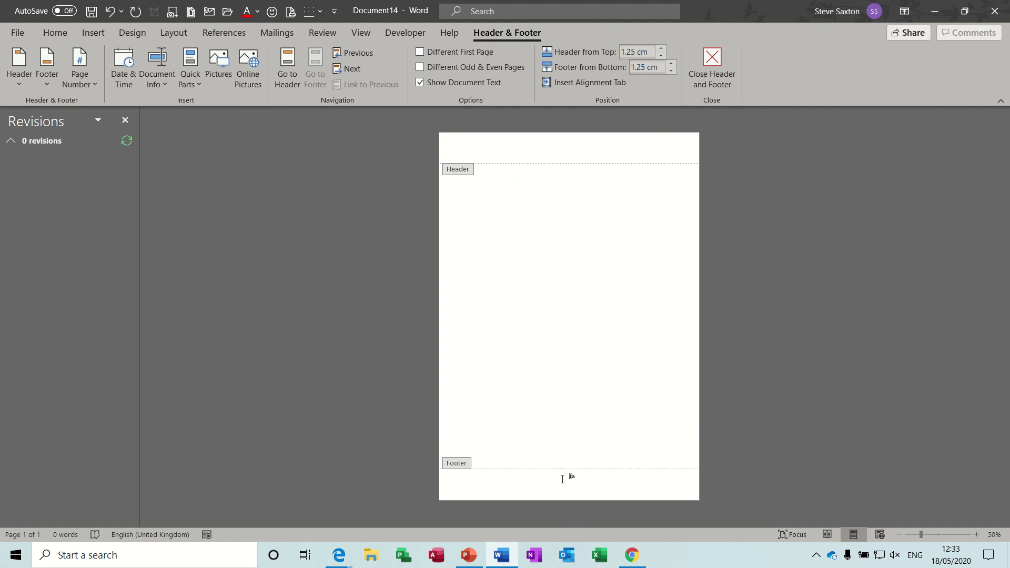
{"action": "key", "text": "Tab"}
{"action": "key", "text": "Tab"}
{"action": "key", "text": "Tab"}
{"action": "key", "text": "Tab"}
{"action": "key", "text": "Tab"}
{"action": "key", "text": "End"}
Step: Close the footer and add two page breaks, creating pages numbered 1b and 1c
{"action": "double_click", "coordinate": [596, 336]}
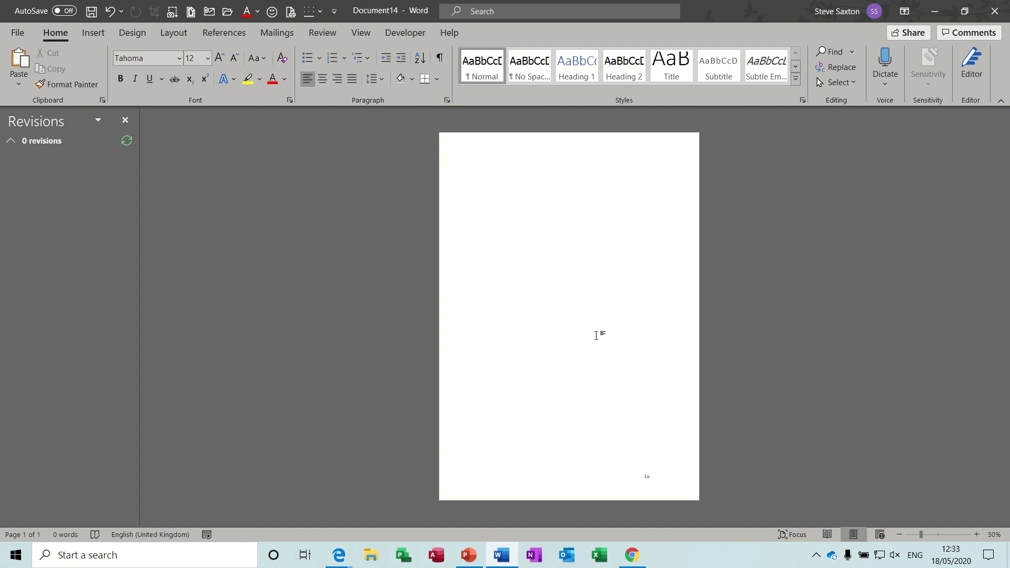
{"action": "key", "text": "ctrl+Return"}
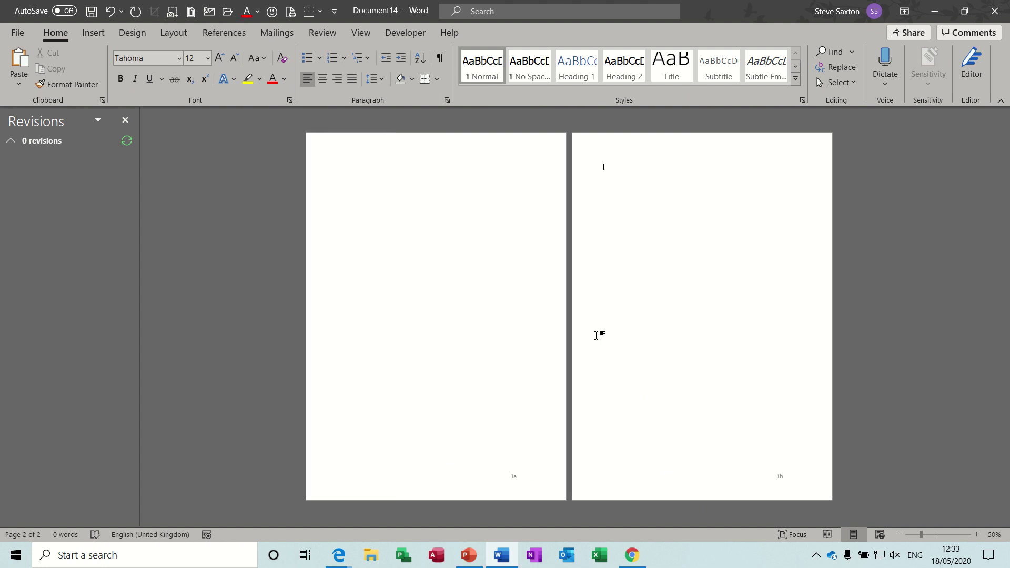
{"action": "key", "text": "ctrl+Return"}
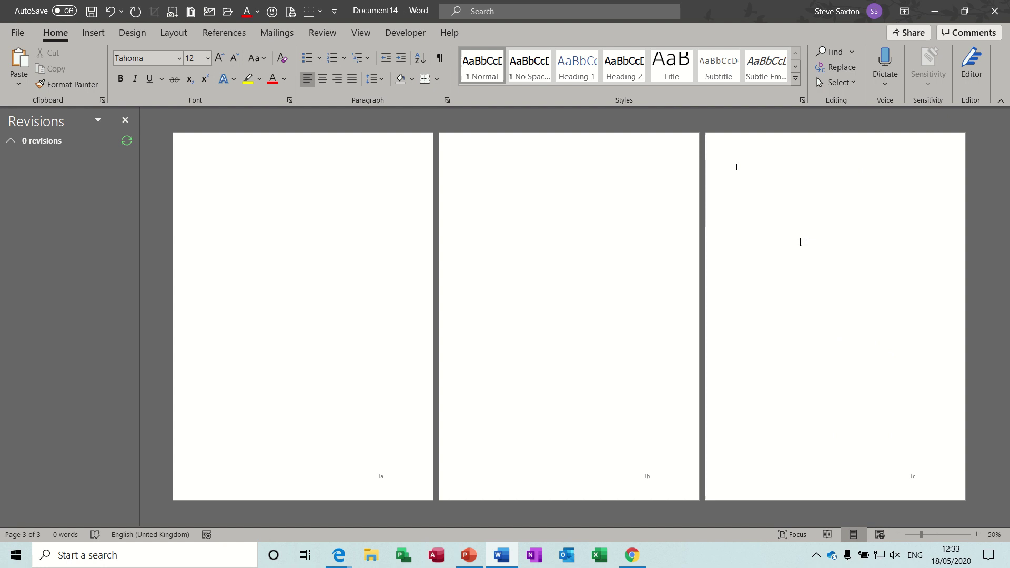
Step: Insert a Next Page section break from Layout > Breaks so page three begins section 2
{"action": "left_click", "coordinate": [167, 35]}
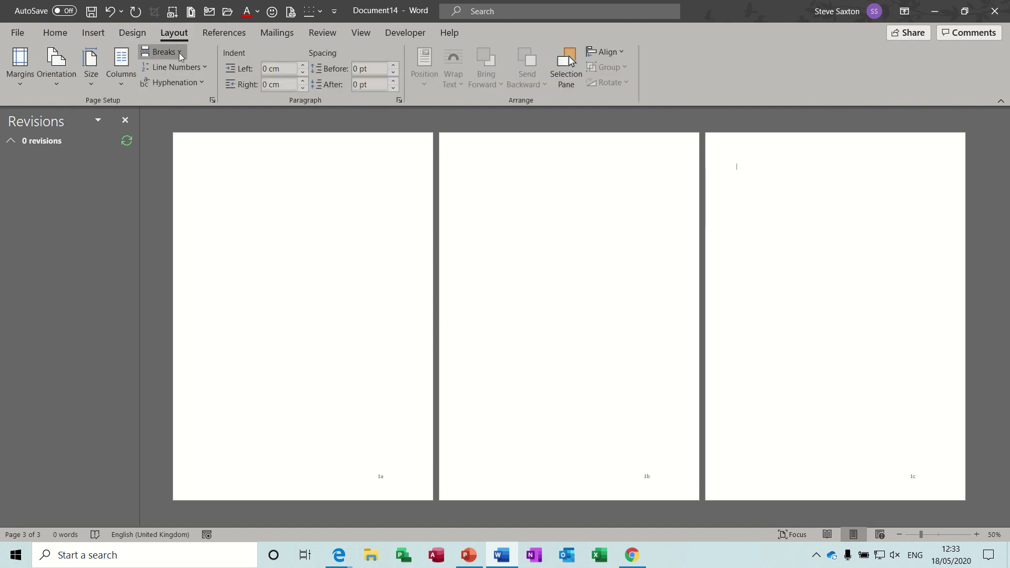
{"action": "left_click", "coordinate": [180, 54]}
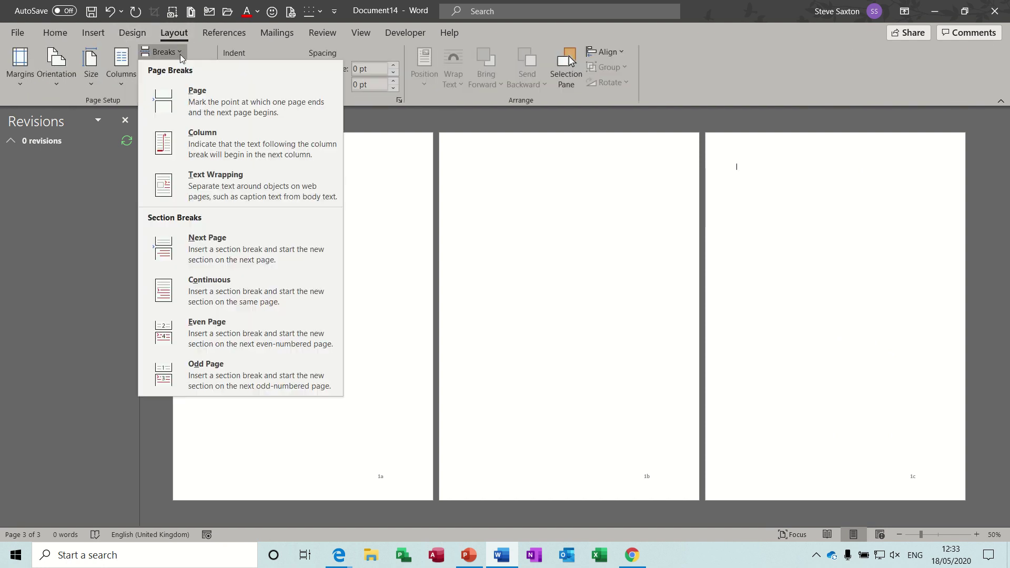
{"action": "left_click", "coordinate": [214, 243]}
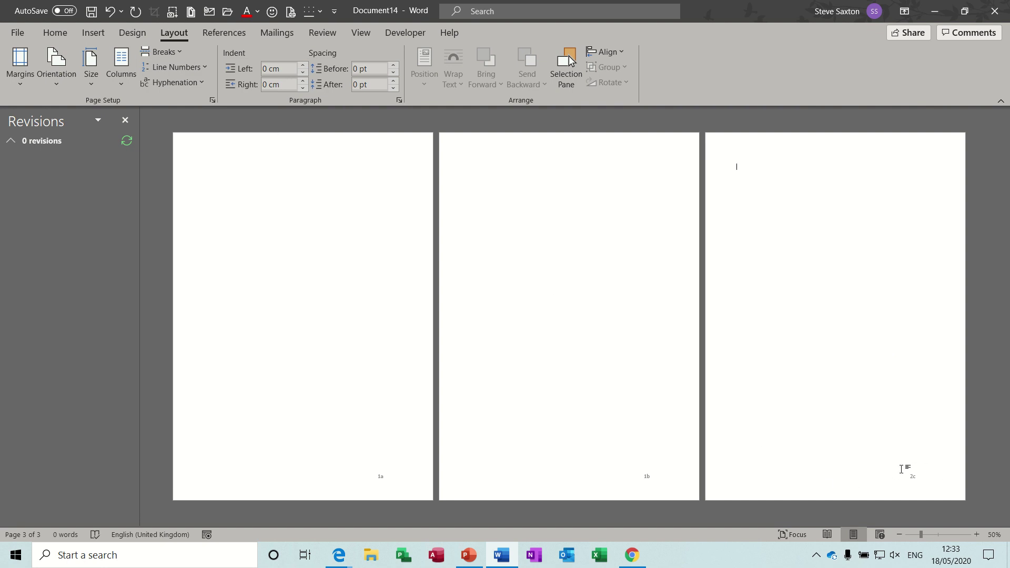
Step: Open the footers and turn off Link to Previous for page 3's footer
{"action": "double_click", "coordinate": [860, 484]}
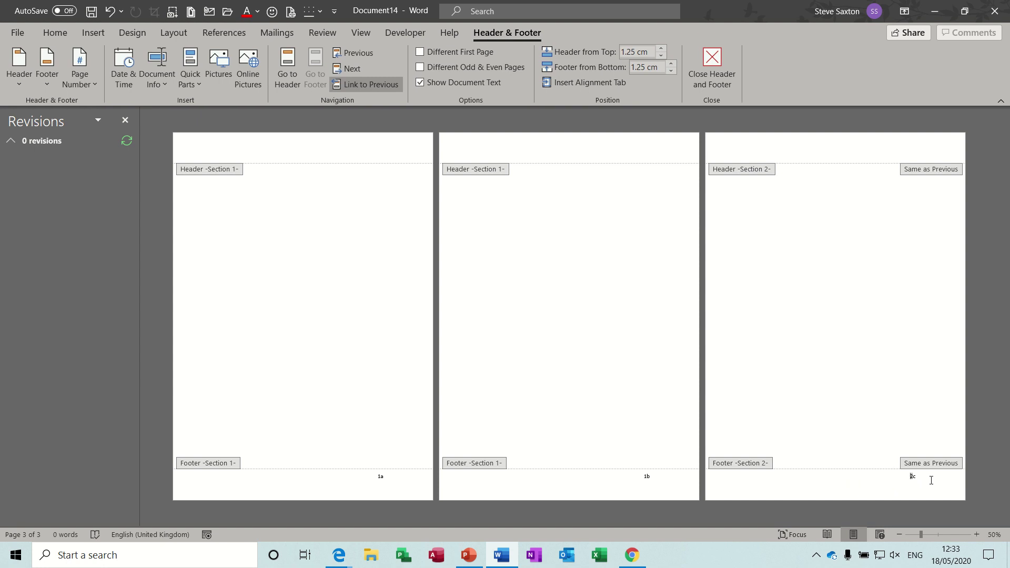
{"action": "left_click", "coordinate": [911, 476]}
{"action": "left_click", "coordinate": [386, 83]}
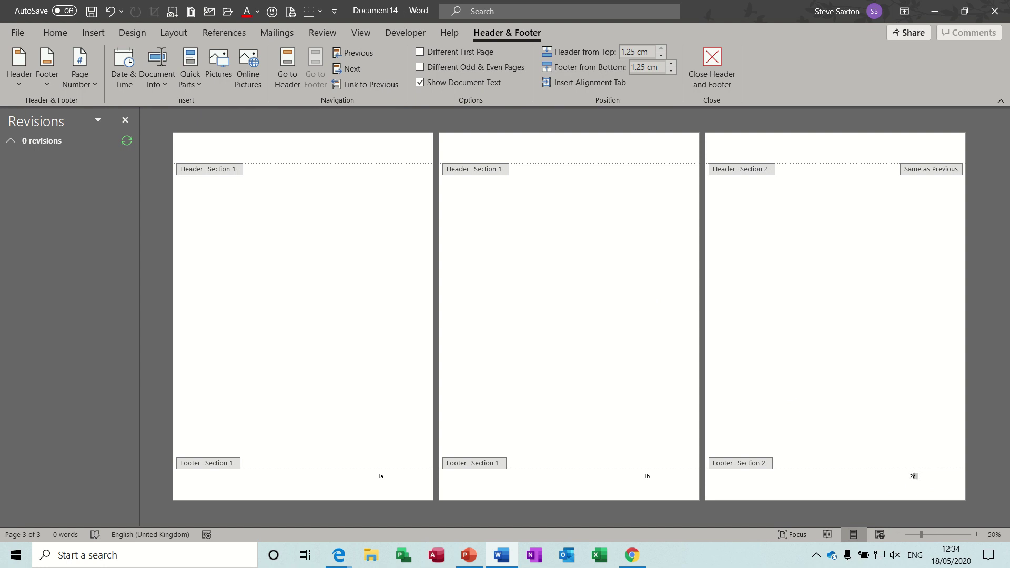
Step: Format section 2 page numbers as a, b, c, starting at a
{"action": "double_click", "coordinate": [916, 477]}
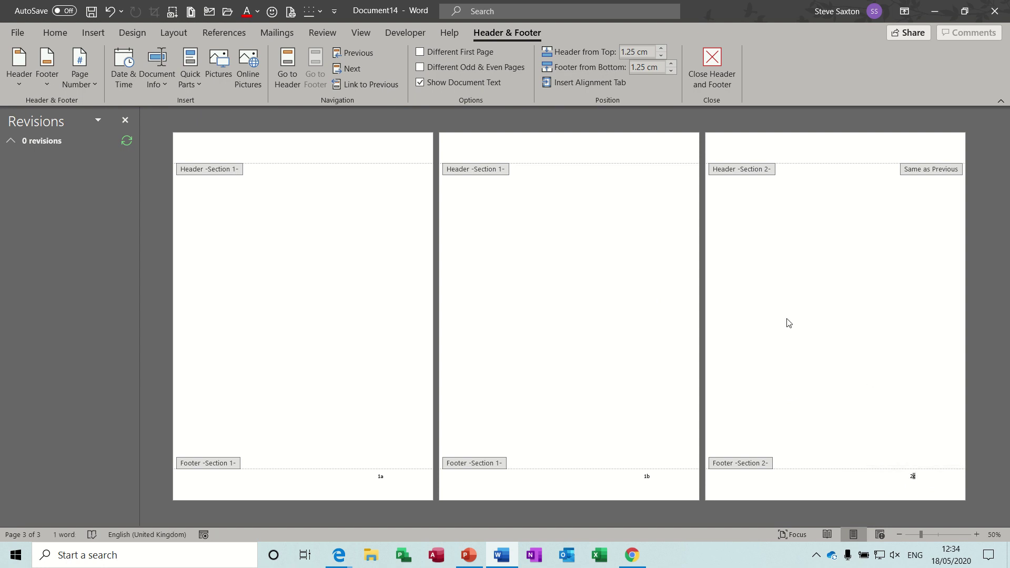
{"action": "left_click", "coordinate": [88, 85]}
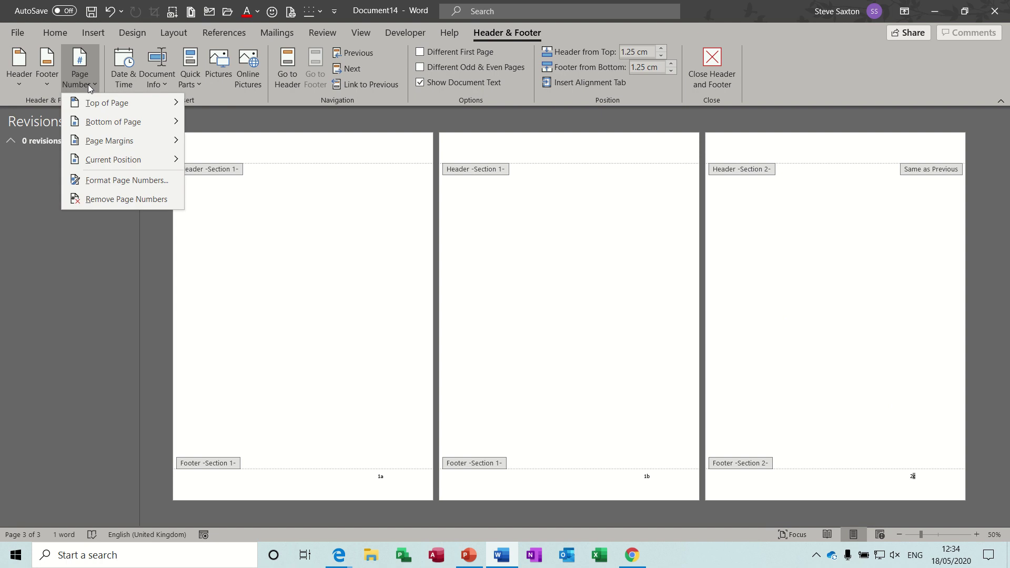
{"action": "mouse_move", "coordinate": [112, 143]}
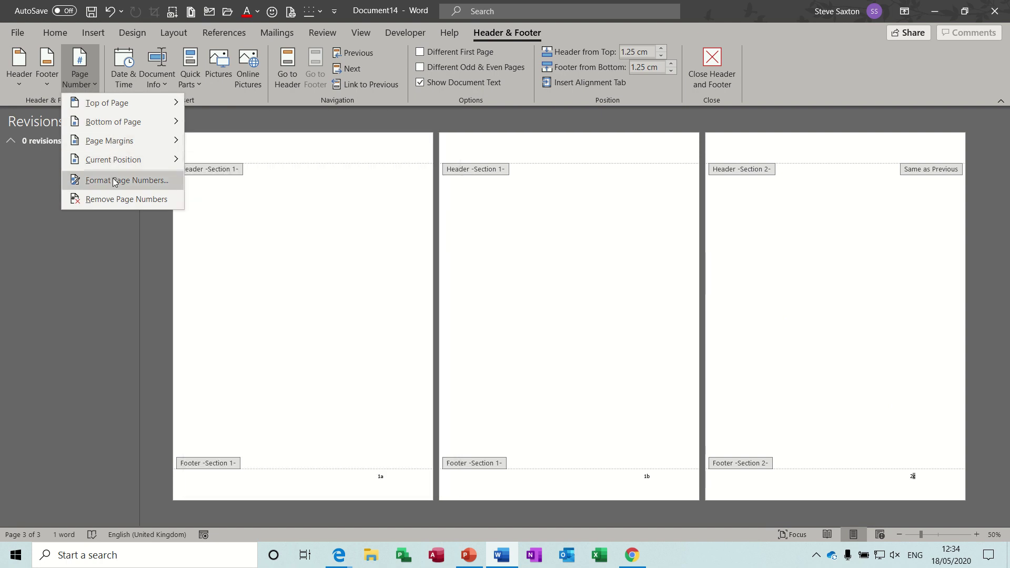
{"action": "left_click", "coordinate": [114, 180]}
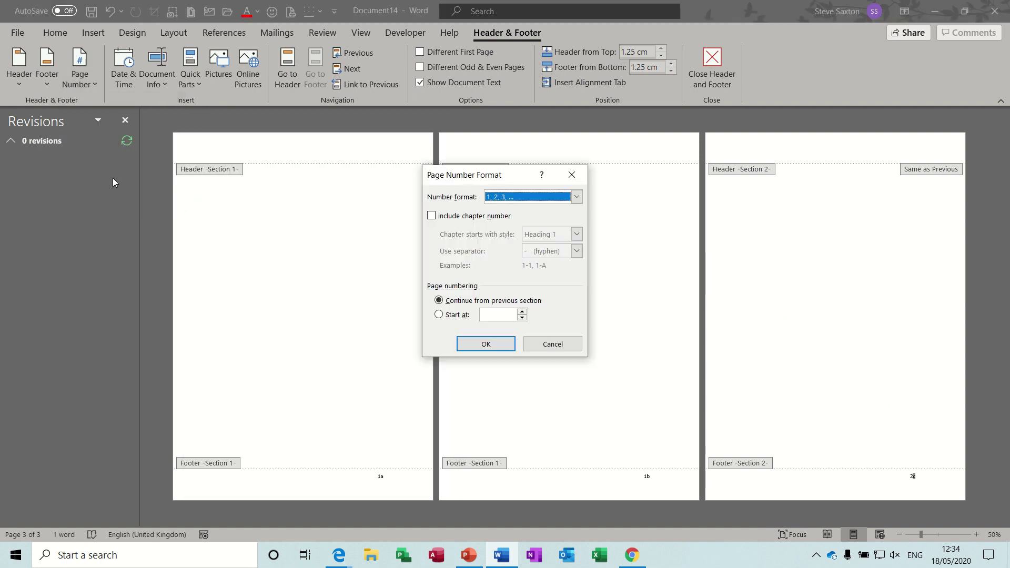
{"action": "left_click", "coordinate": [577, 197]}
{"action": "left_click", "coordinate": [523, 228]}
{"action": "left_click", "coordinate": [439, 315]}
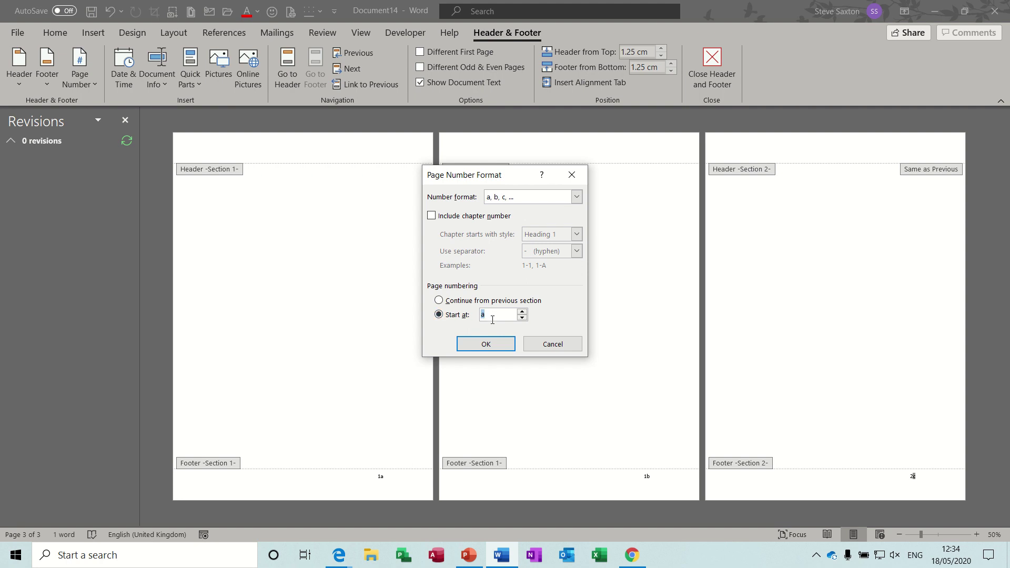
{"action": "left_click", "coordinate": [485, 344]}
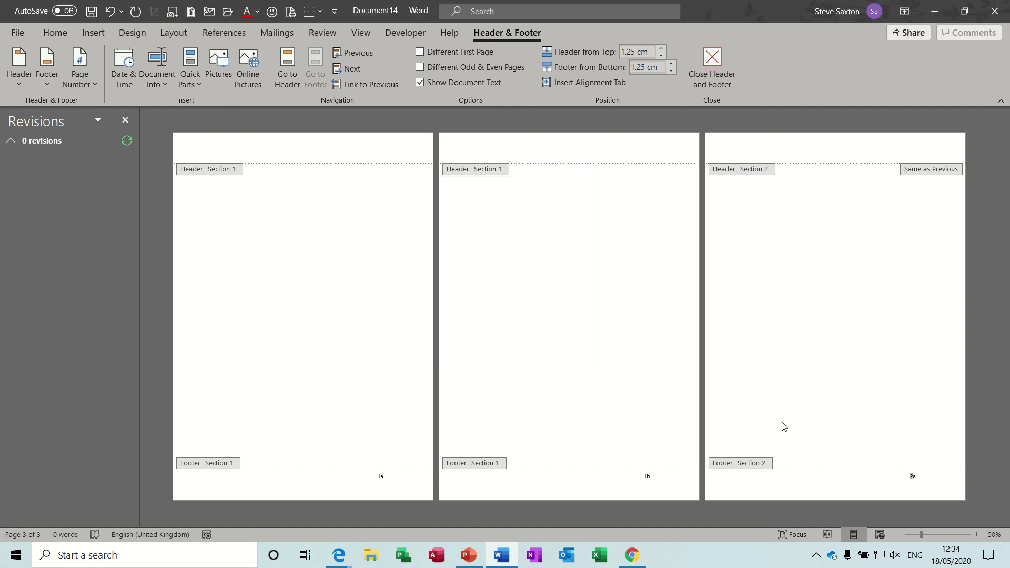
Step: Close the footer and insert a page break, adding a fourth page numbered 2b
{"action": "double_click", "coordinate": [819, 363]}
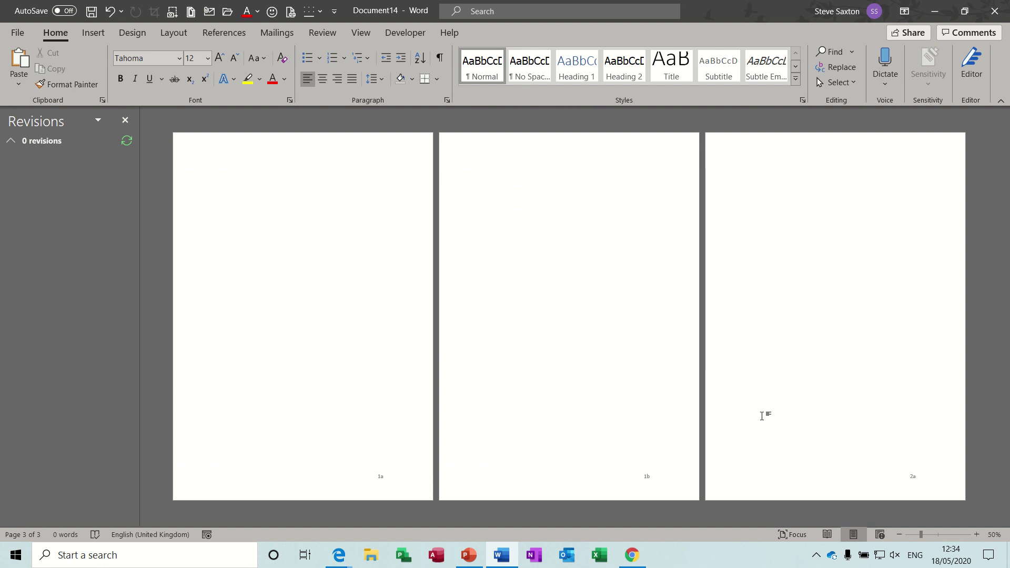
{"action": "key", "text": "ctrl+Return"}
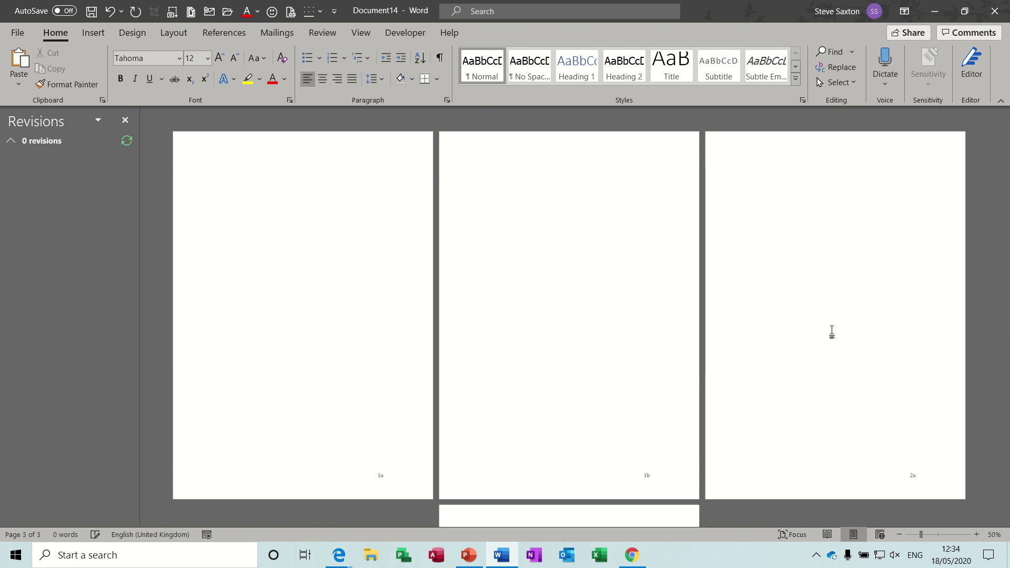
{"action": "left_click_drag", "start_coordinate": [1007, 233], "coordinate": [1008, 412]}
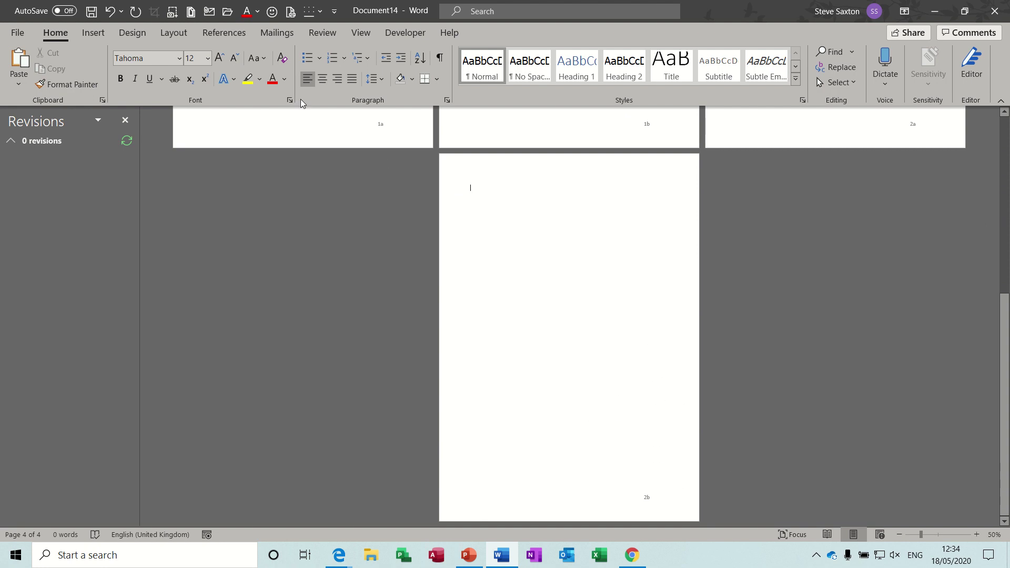
Step: Insert two Next Page section breaks via Layout > Breaks, giving footers 3a and 4a
{"action": "left_click", "coordinate": [174, 35]}
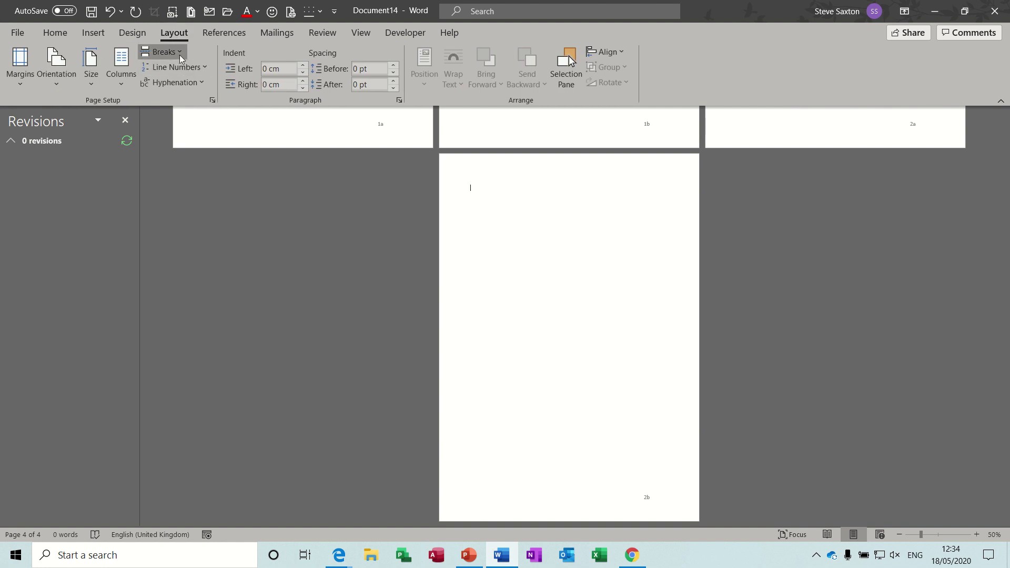
{"action": "left_click", "coordinate": [179, 54]}
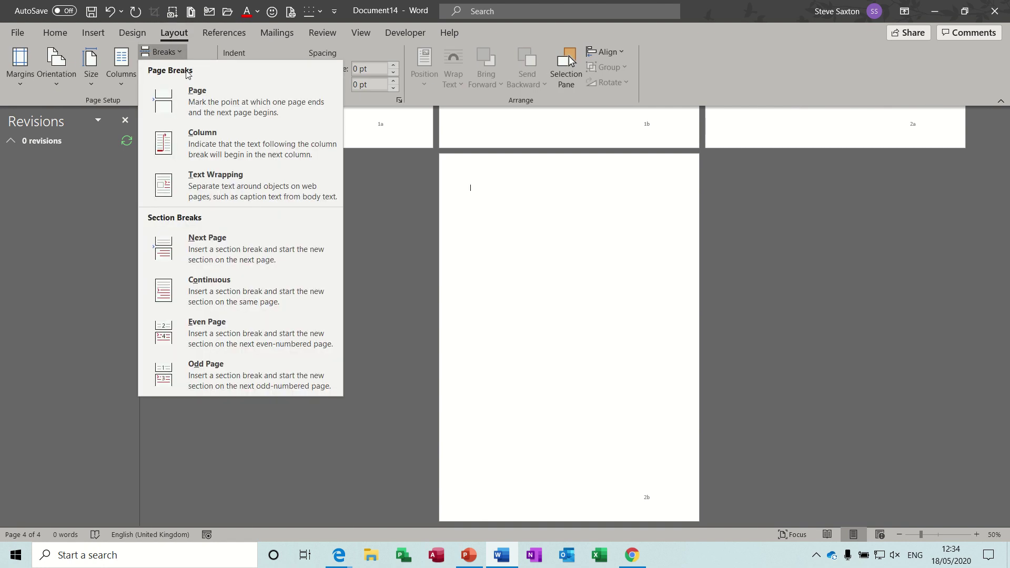
{"action": "left_click", "coordinate": [220, 244]}
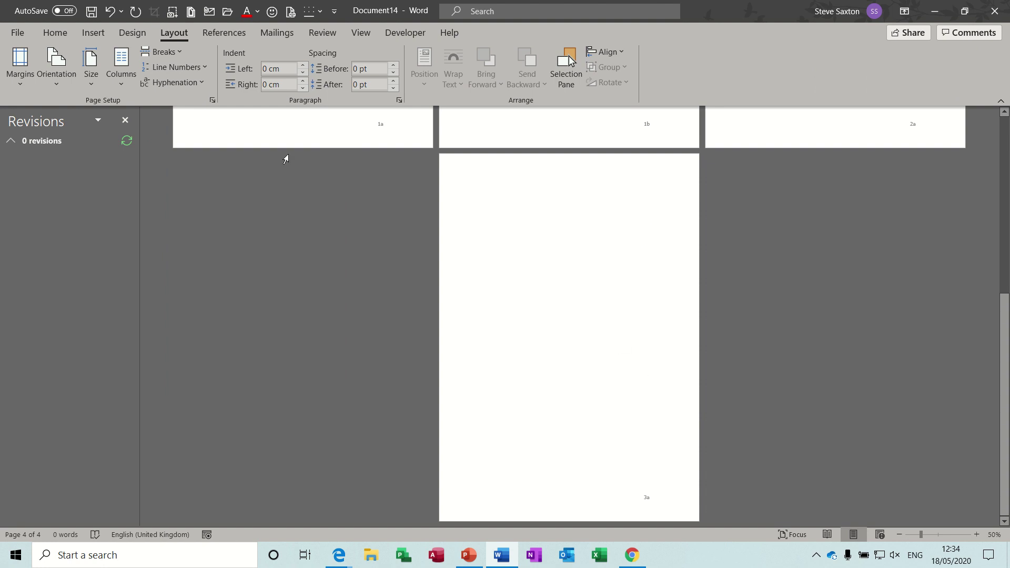
{"action": "left_click", "coordinate": [177, 52]}
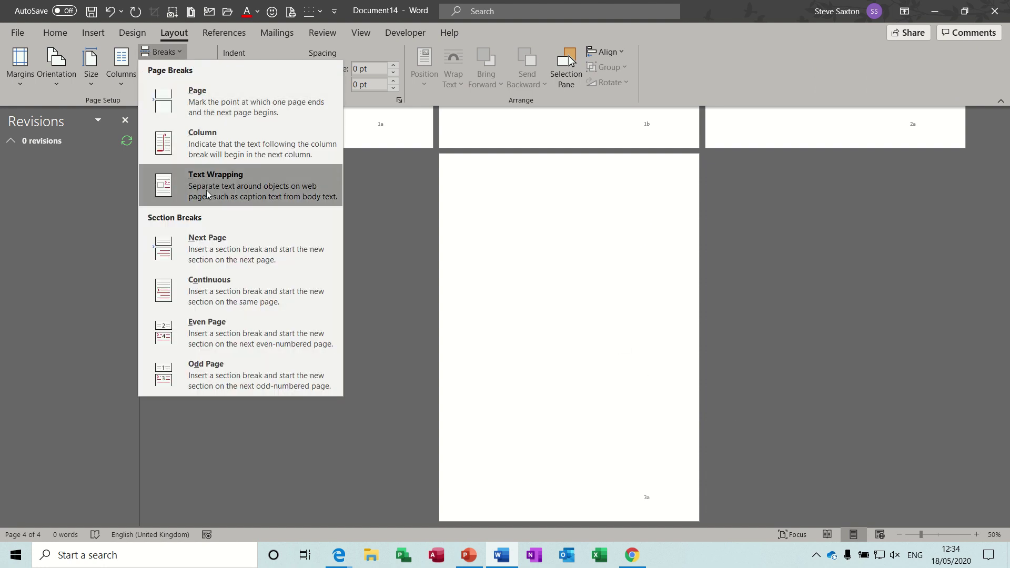
{"action": "left_click", "coordinate": [217, 242]}
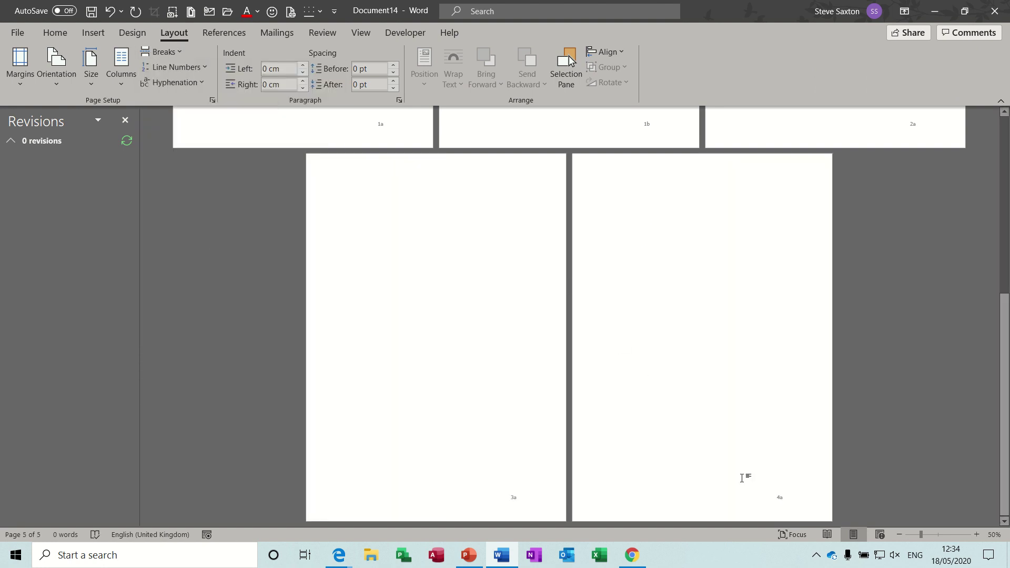
Step: Turn off Link to Previous in section 4's footer, leaving six pages footered 1a–4a
{"action": "double_click", "coordinate": [735, 507]}
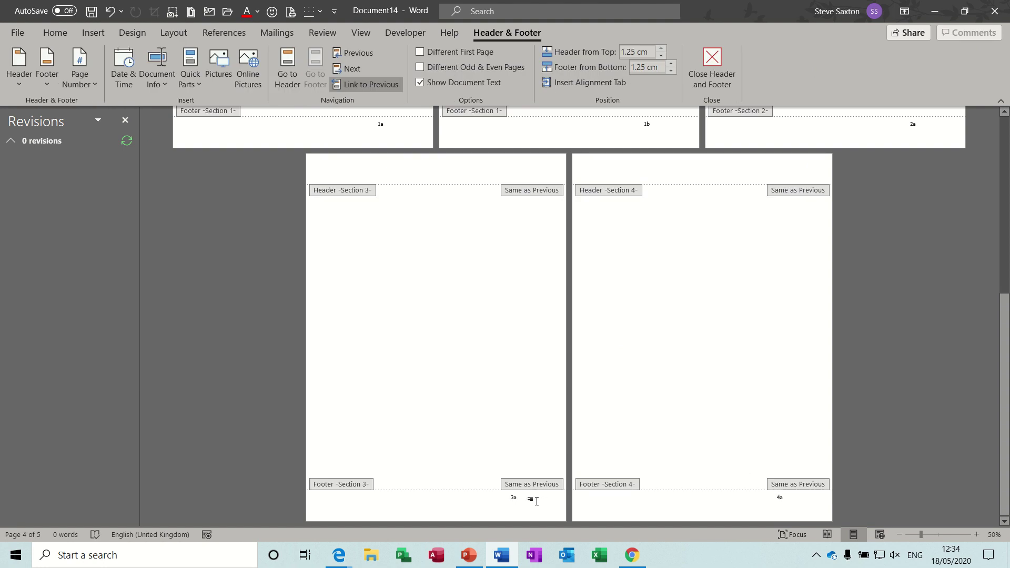
{"action": "double_click", "coordinate": [510, 380]}
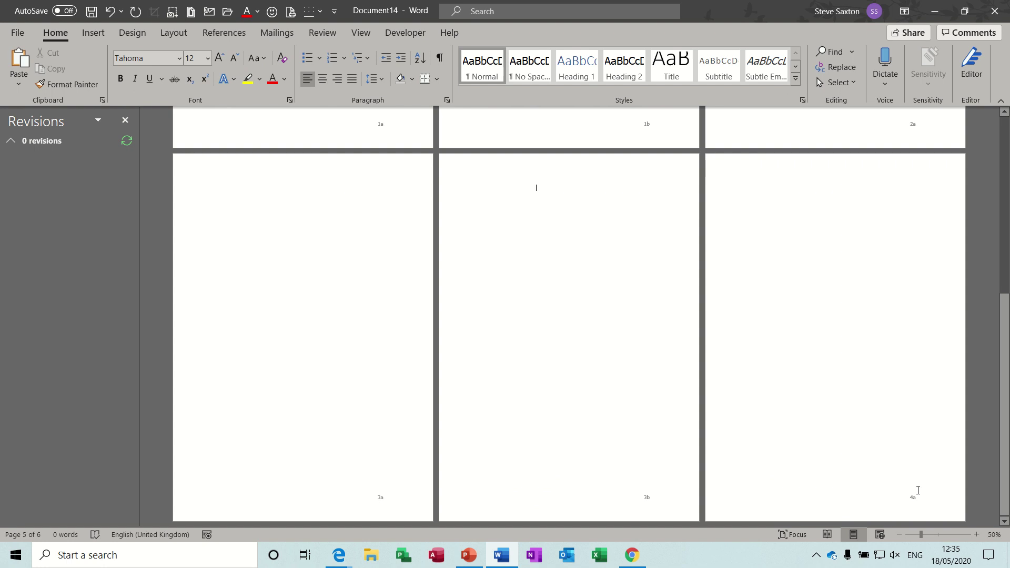
{"action": "double_click", "coordinate": [839, 508]}
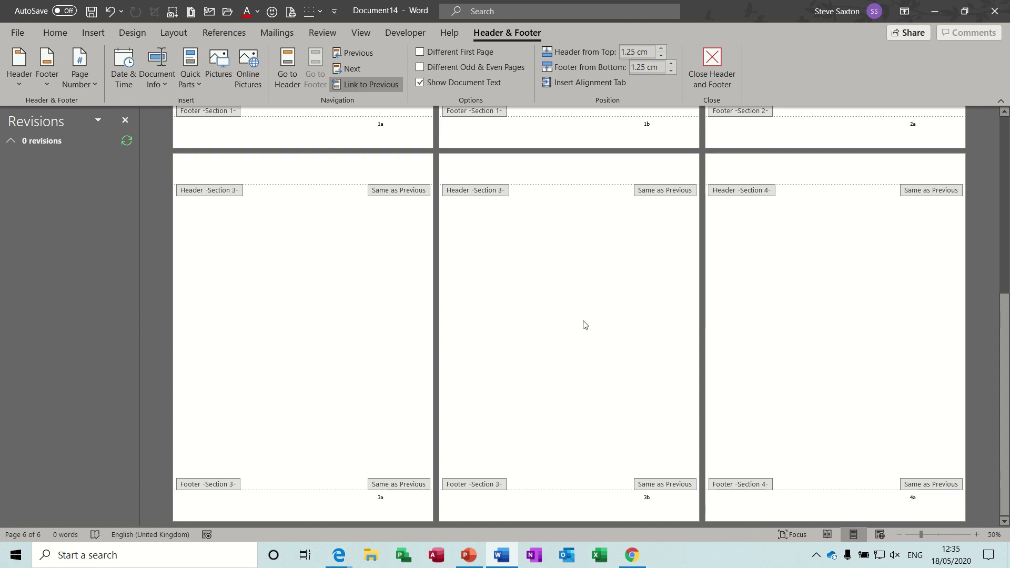
{"action": "left_click", "coordinate": [375, 87]}
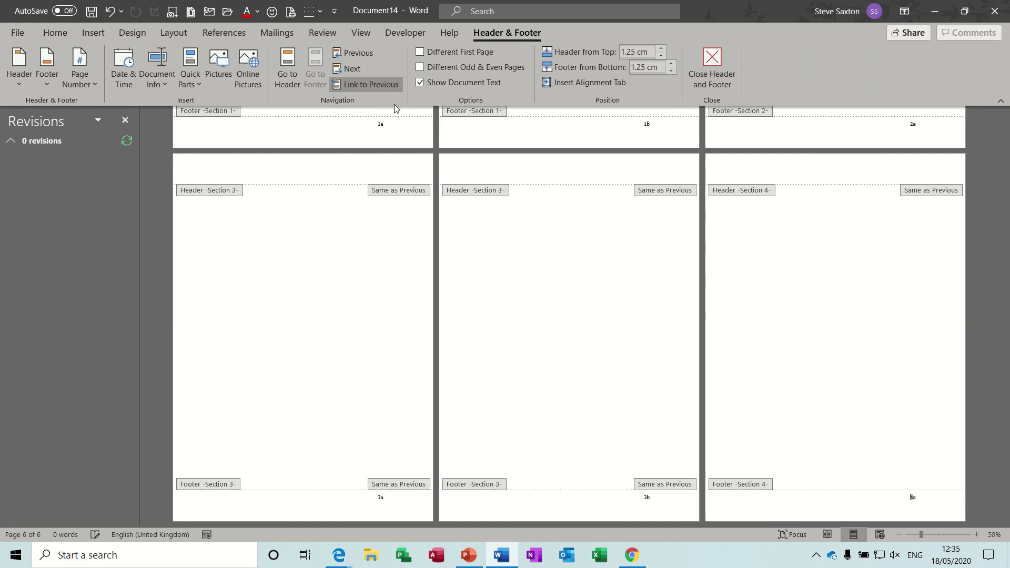
{"action": "double_click", "coordinate": [875, 424]}
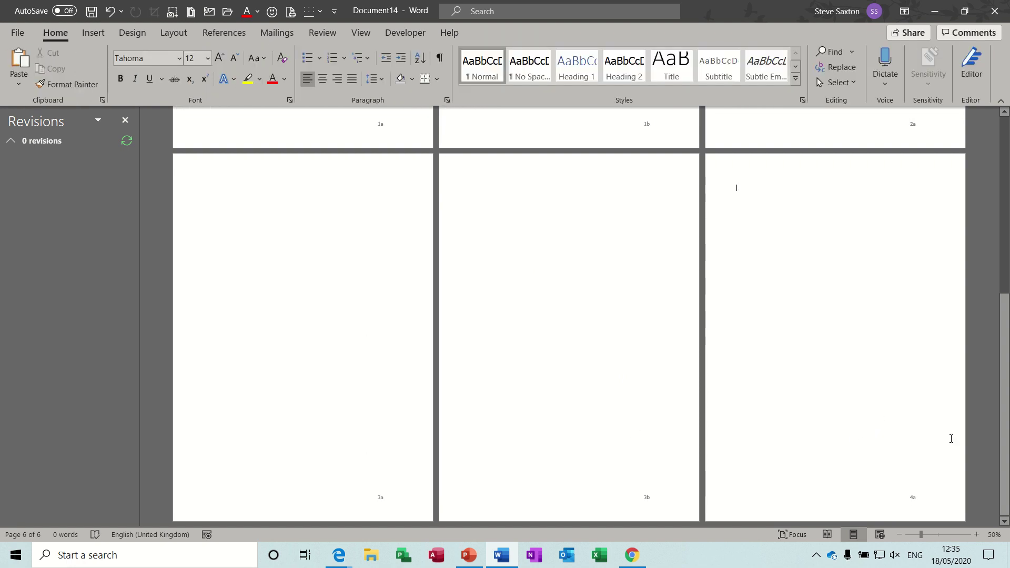
{"action": "left_click_drag", "start_coordinate": [1007, 426], "coordinate": [1002, 132]}
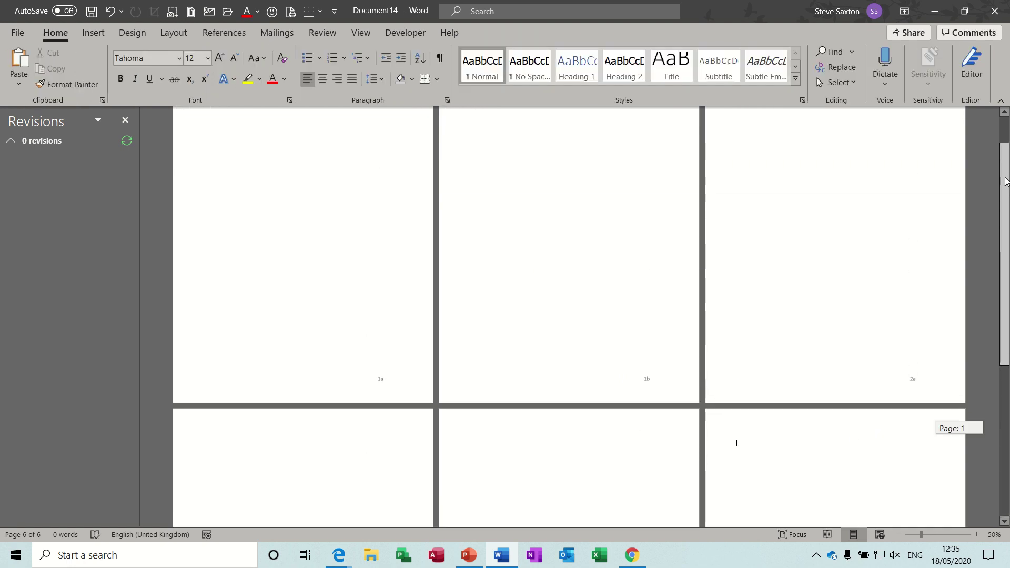